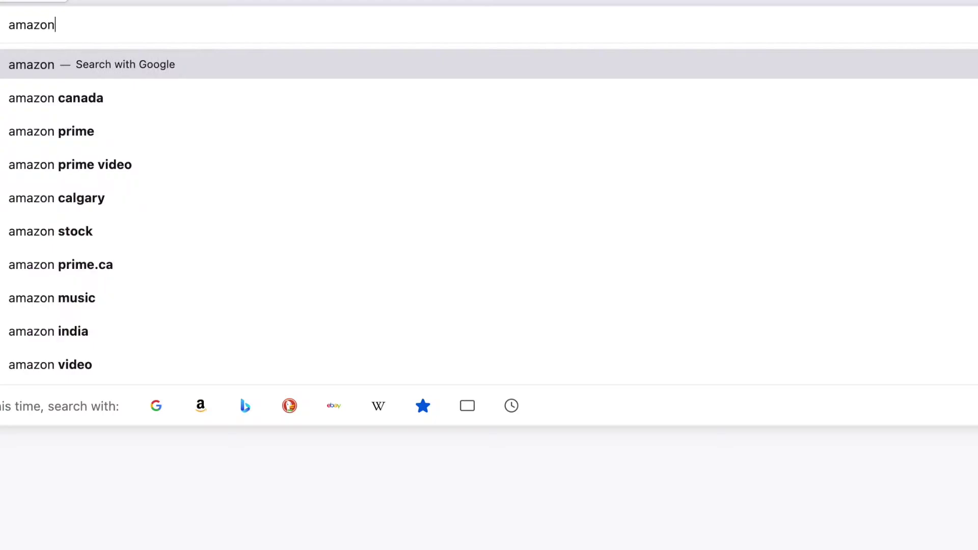
Load the Amazon storefront at .ca/shop/hammerandhome in Firefox.
{"action": "type", "text": ".ca/shop/hammerandhome"}
{"action": "key", "text": "Return"}
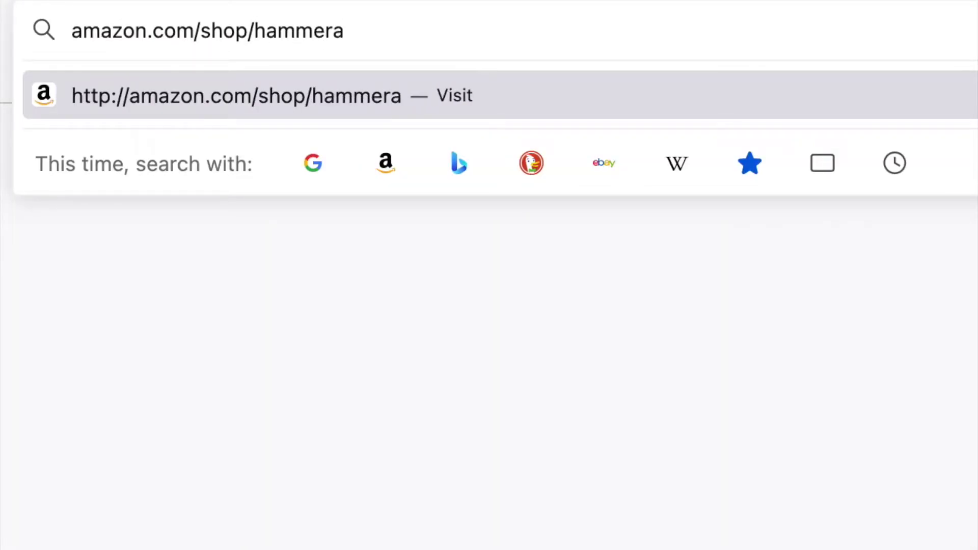
{"action": "key", "text": "Return"}
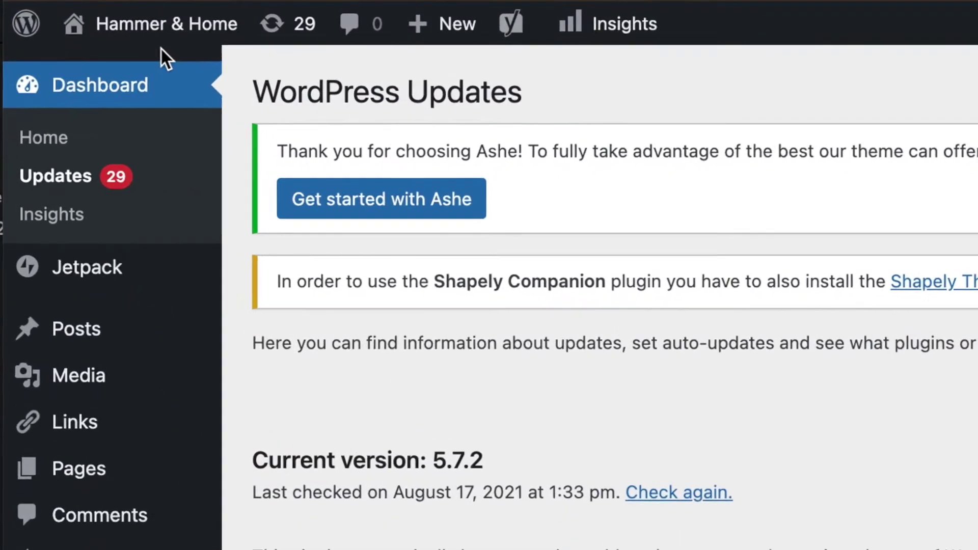
From All Pages, open the untitled links page in the block editor.
{"action": "mouse_move", "coordinate": [96, 470]}
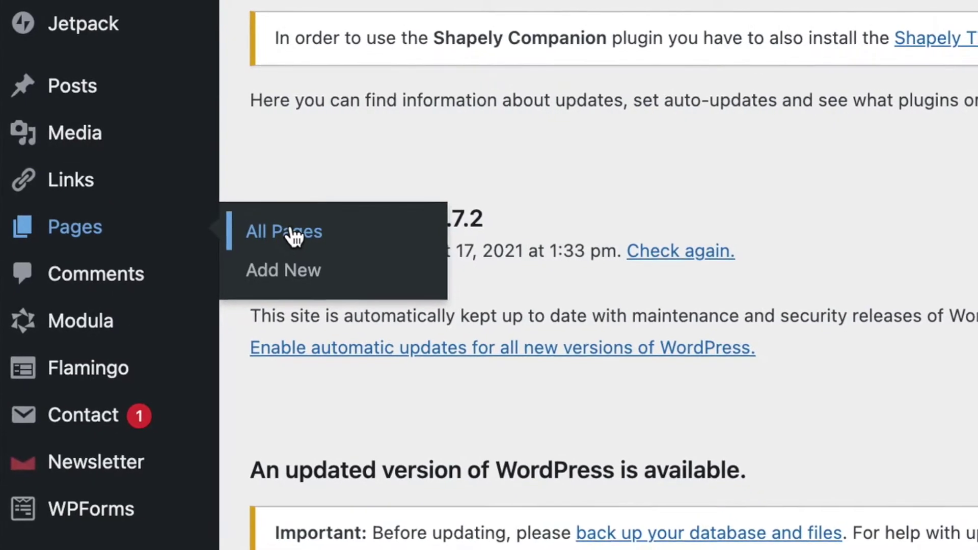
{"action": "left_click", "coordinate": [298, 234]}
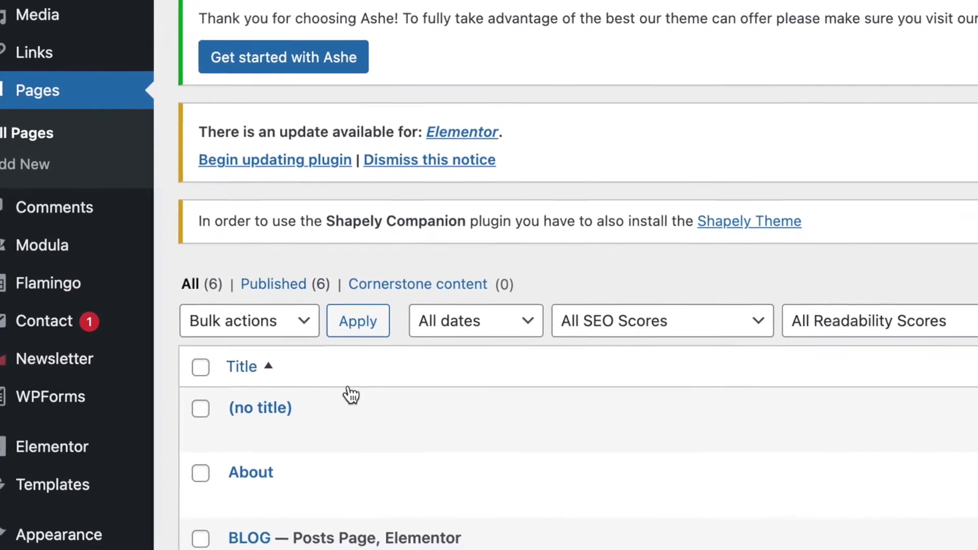
{"action": "mouse_move", "coordinate": [357, 415]}
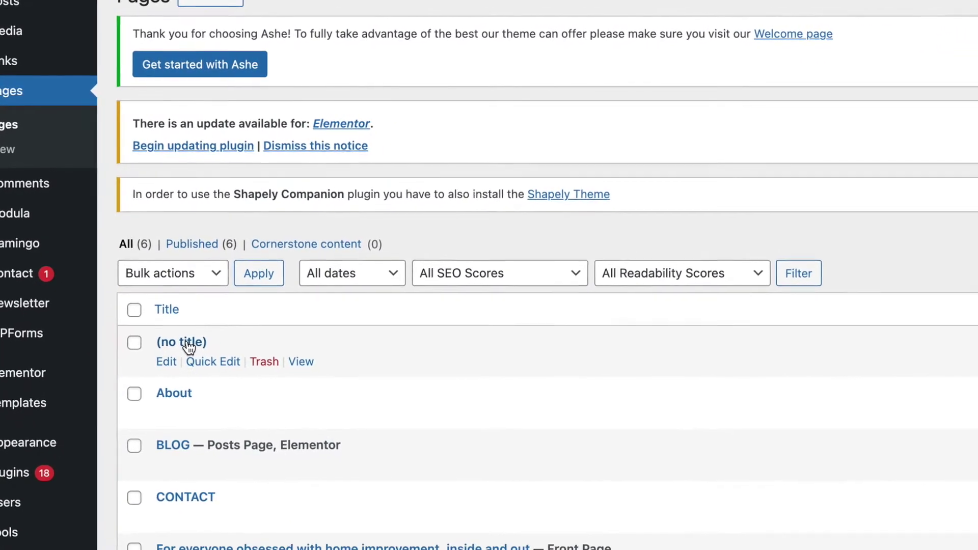
{"action": "left_click", "coordinate": [145, 343]}
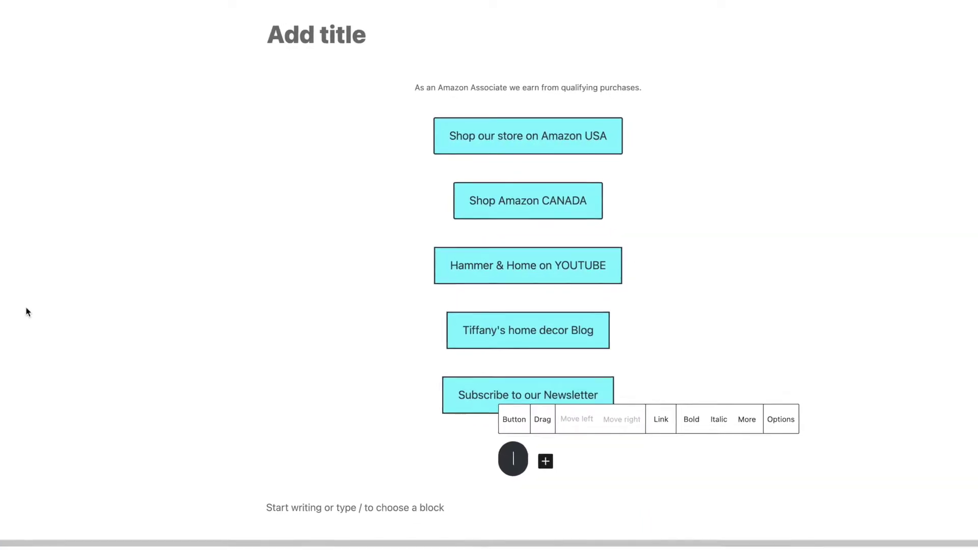
Remove the empty 'Add text...' button beneath the Subscribe to our Newsletter button.
{"action": "left_click", "coordinate": [356, 47]}
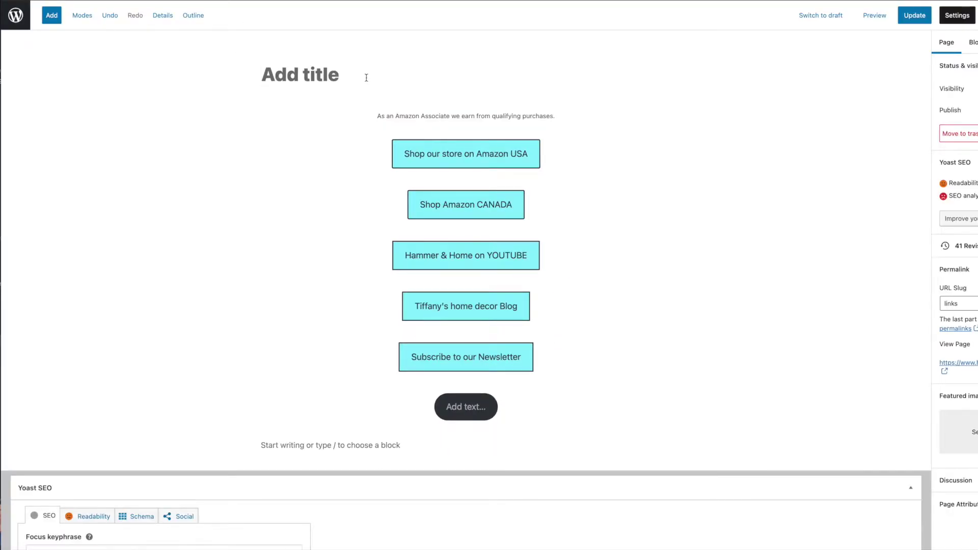
{"action": "left_click", "coordinate": [455, 414]}
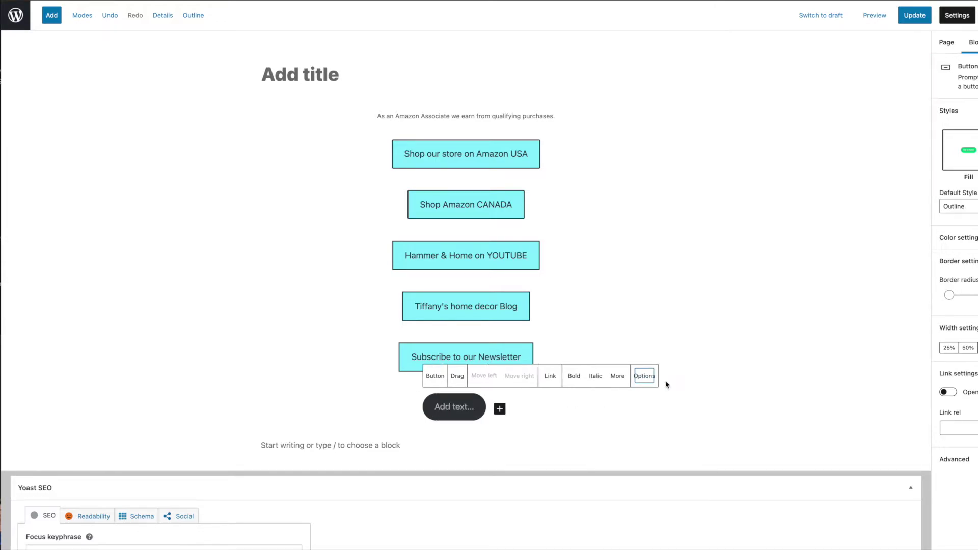
{"action": "left_click", "coordinate": [644, 377]}
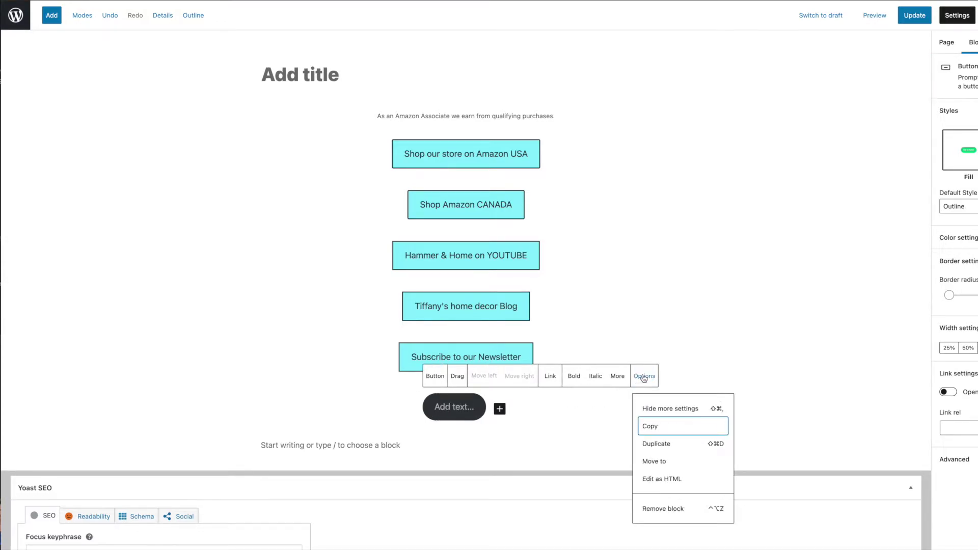
{"action": "left_click", "coordinate": [657, 512]}
{"action": "left_click", "coordinate": [529, 405]}
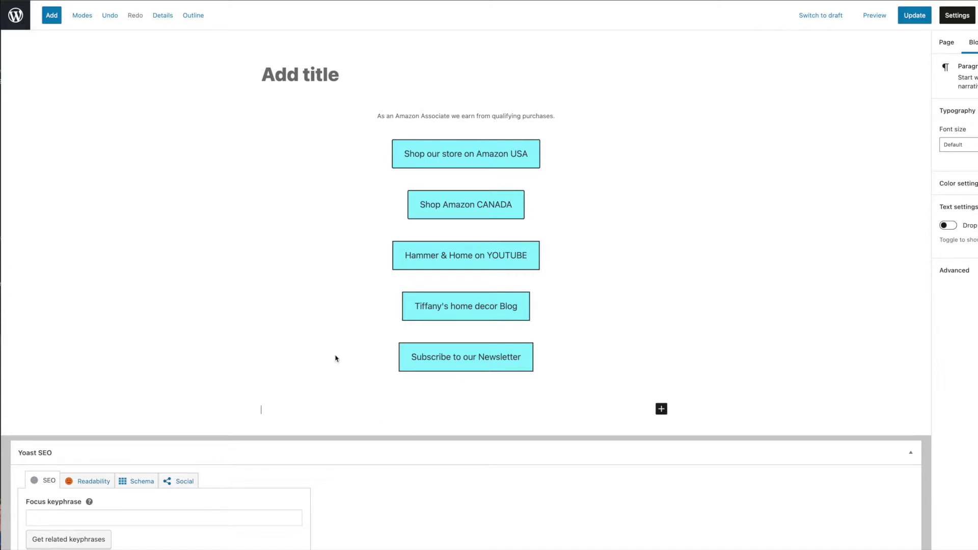
{"action": "mouse_move", "coordinate": [356, 135]}
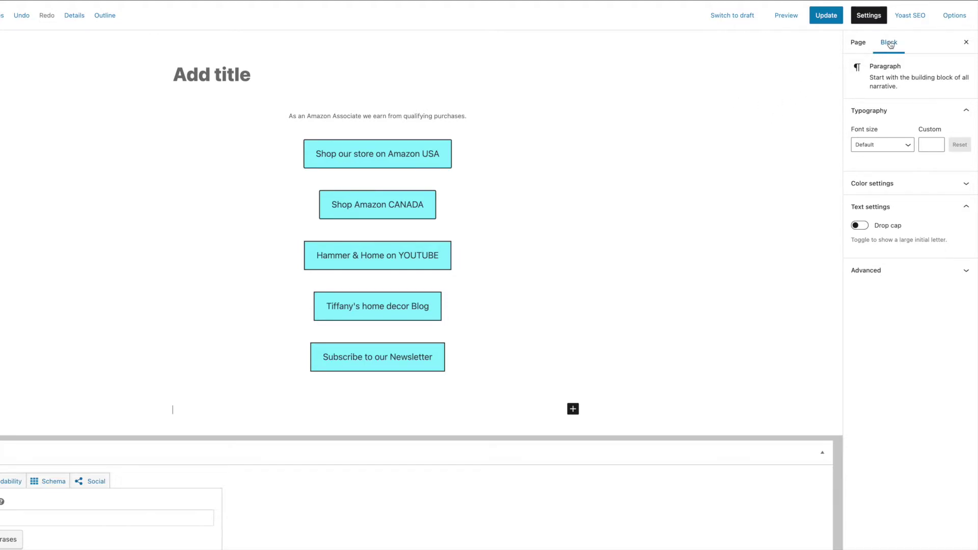
Insert a Buttons block below the Newsletter button labelled 'another amazon store'.
{"action": "left_click", "coordinate": [573, 409]}
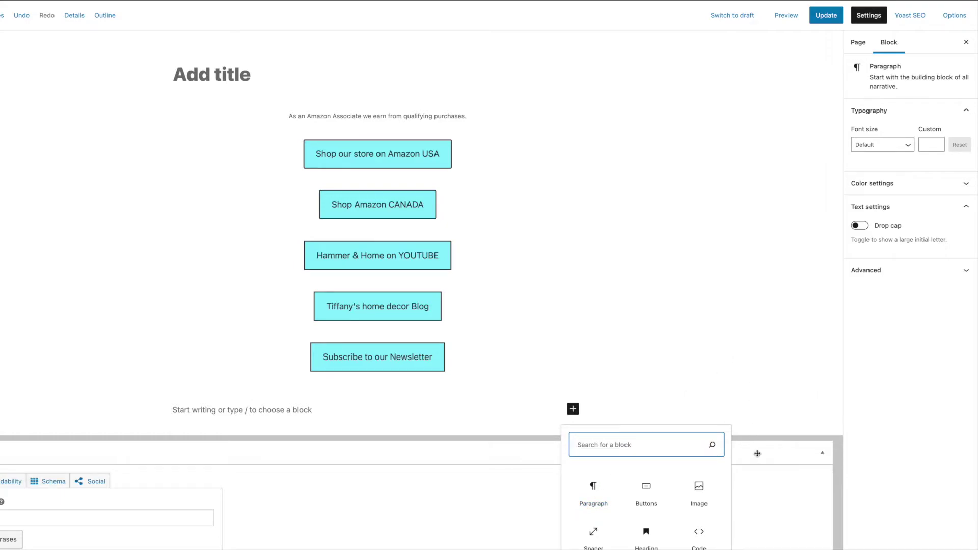
{"action": "left_click", "coordinate": [644, 494]}
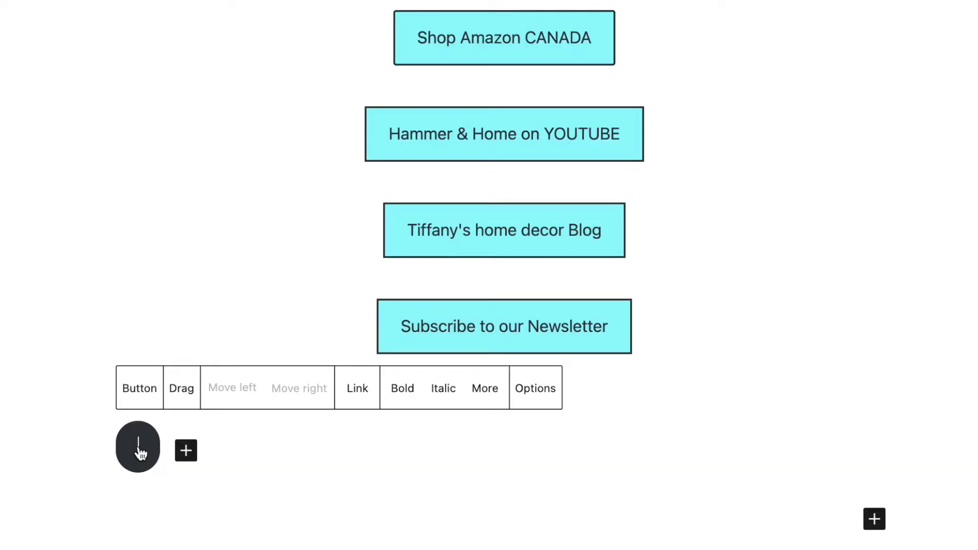
{"action": "type", "text": "another amaz"}
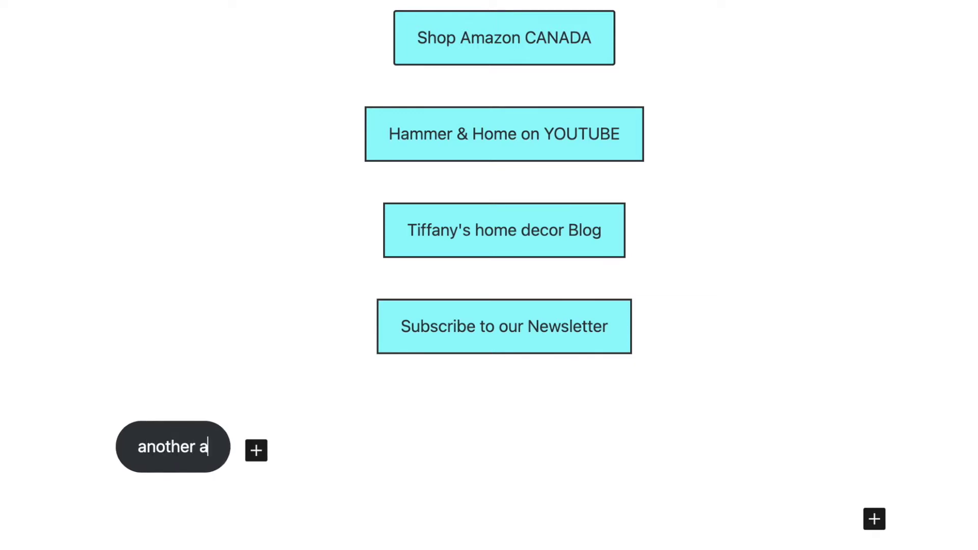
{"action": "type", "text": "on store"}
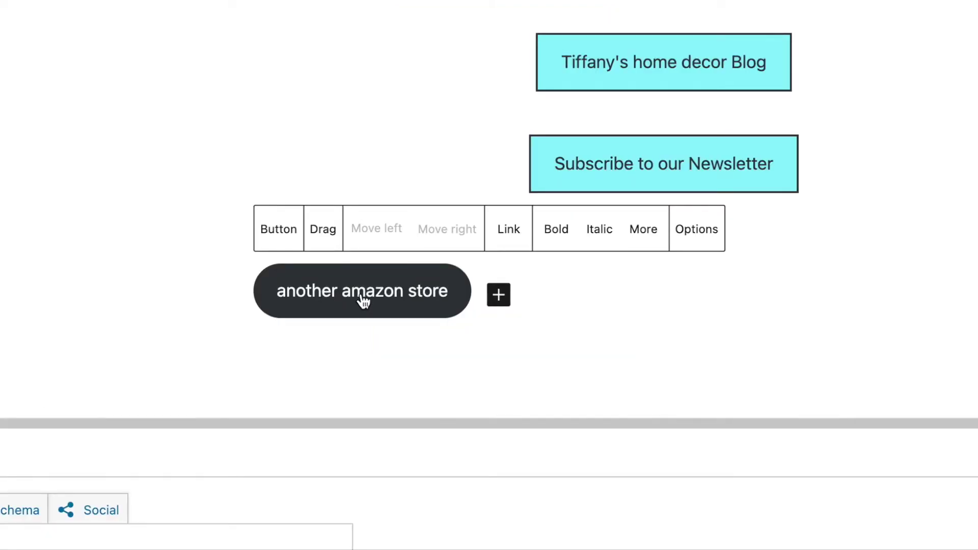
{"action": "left_click", "coordinate": [506, 232]}
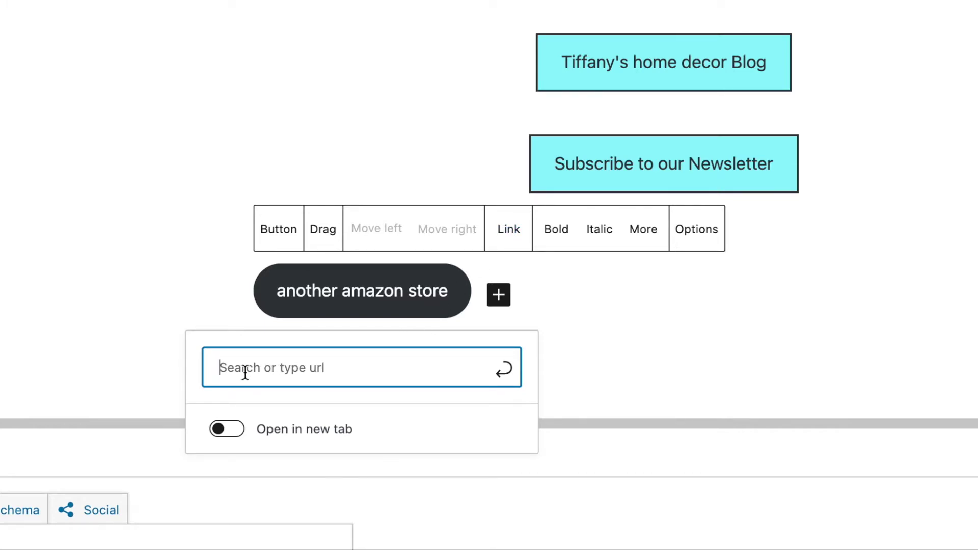
{"action": "left_click", "coordinate": [232, 436]}
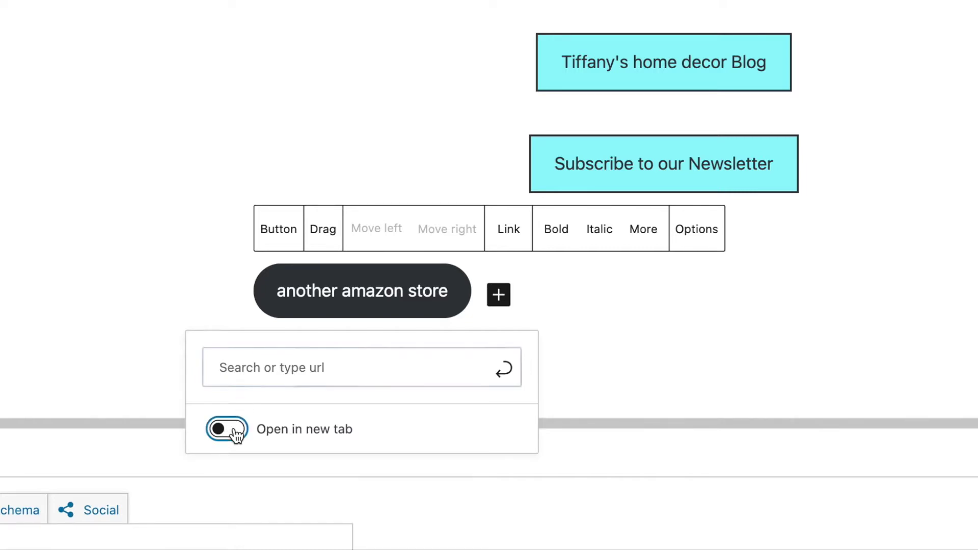
{"action": "left_click", "coordinate": [215, 432]}
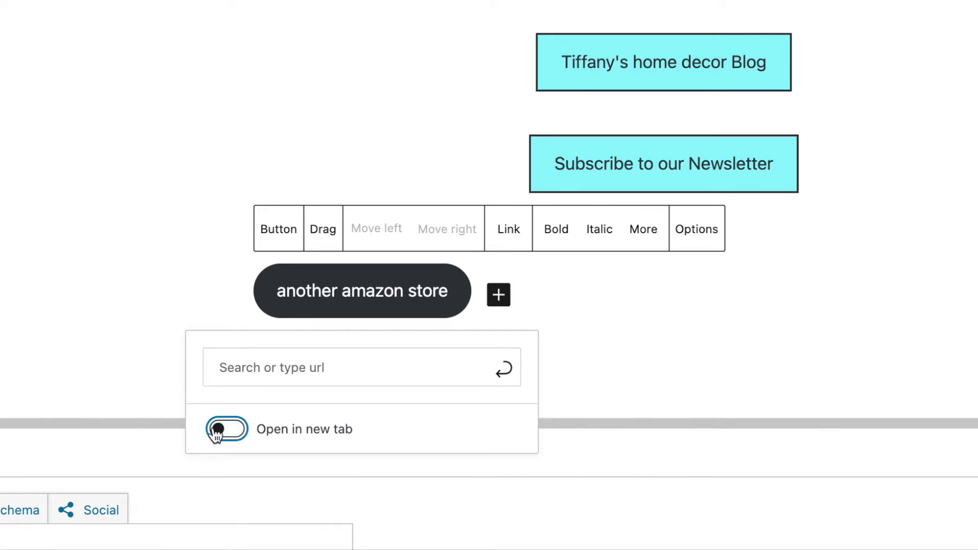
{"action": "key", "text": "Escape"}
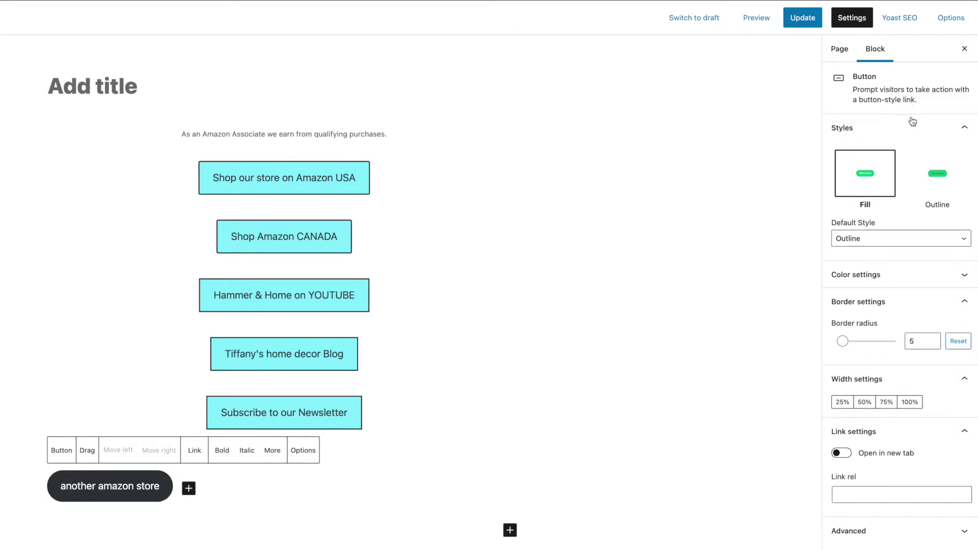
Give the 'another amazon store' button the Outline style and a border radius of 0.
{"action": "left_click", "coordinate": [945, 176]}
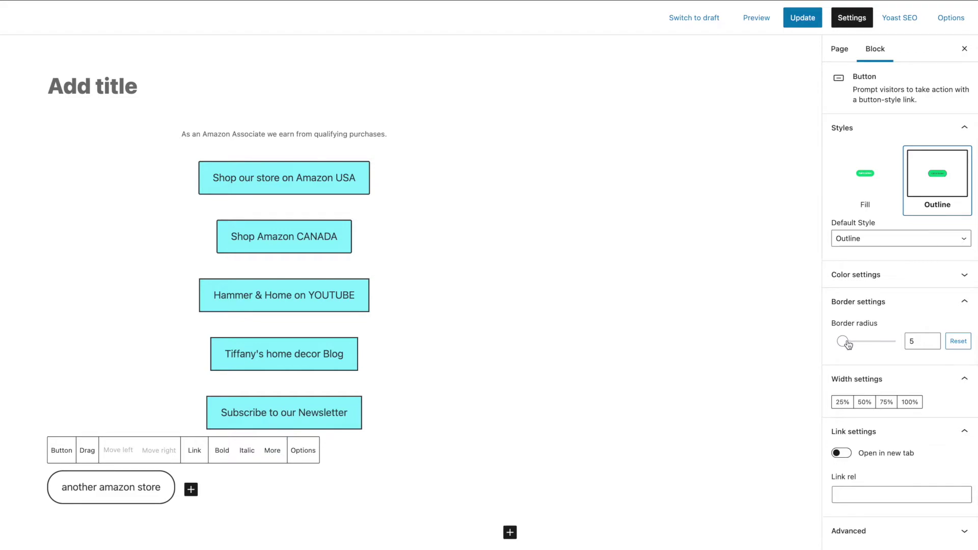
{"action": "left_click", "coordinate": [933, 339]}
{"action": "left_click", "coordinate": [932, 339]}
{"action": "left_click", "coordinate": [932, 339]}
{"action": "left_click", "coordinate": [933, 339]}
{"action": "left_click", "coordinate": [933, 339]}
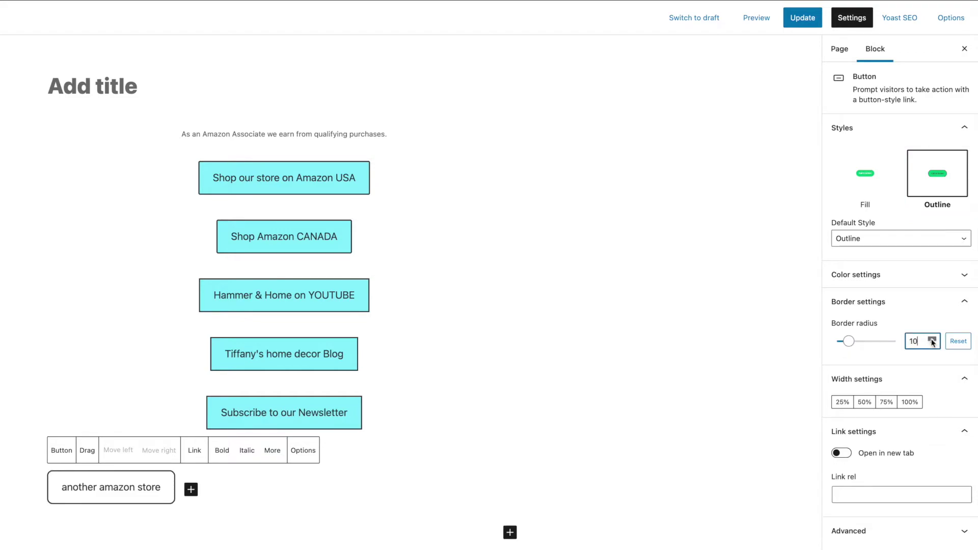
{"action": "left_click", "coordinate": [933, 341]}
{"action": "left_click", "coordinate": [933, 346]}
{"action": "key", "text": "BackSpace"}
{"action": "left_click", "coordinate": [932, 345]}
{"action": "left_click", "coordinate": [932, 347]}
{"action": "left_click", "coordinate": [148, 489]}
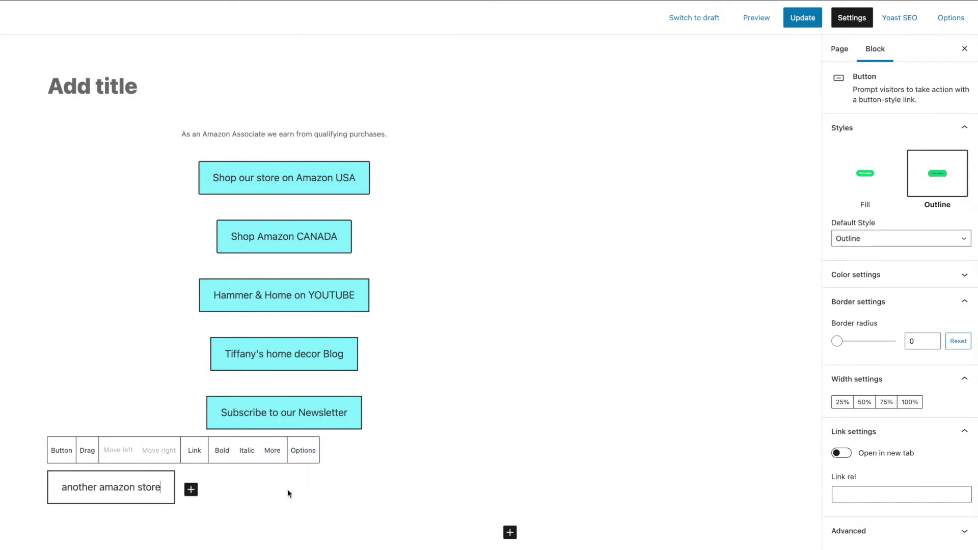
Set the parent Buttons block's content justification to center.
{"action": "left_click", "coordinate": [246, 497]}
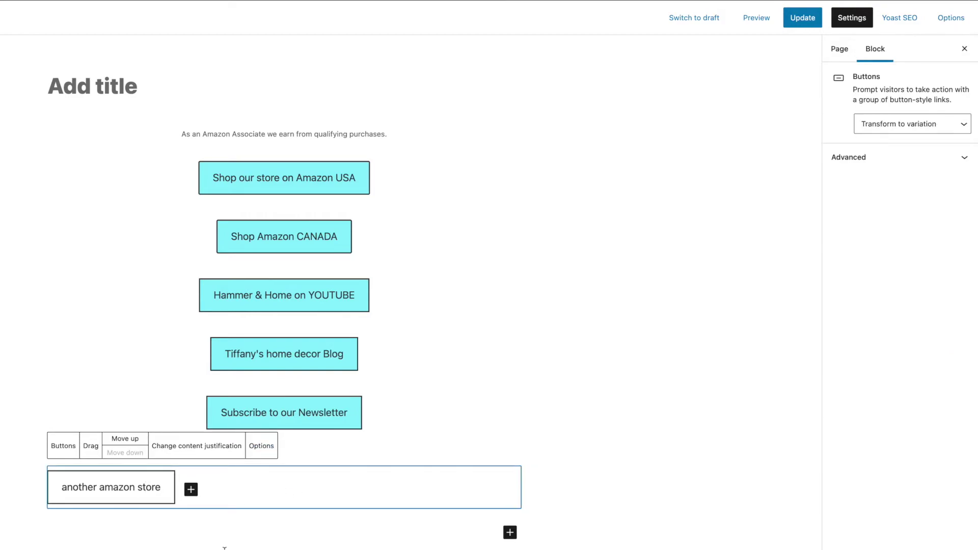
{"action": "left_click", "coordinate": [193, 452]}
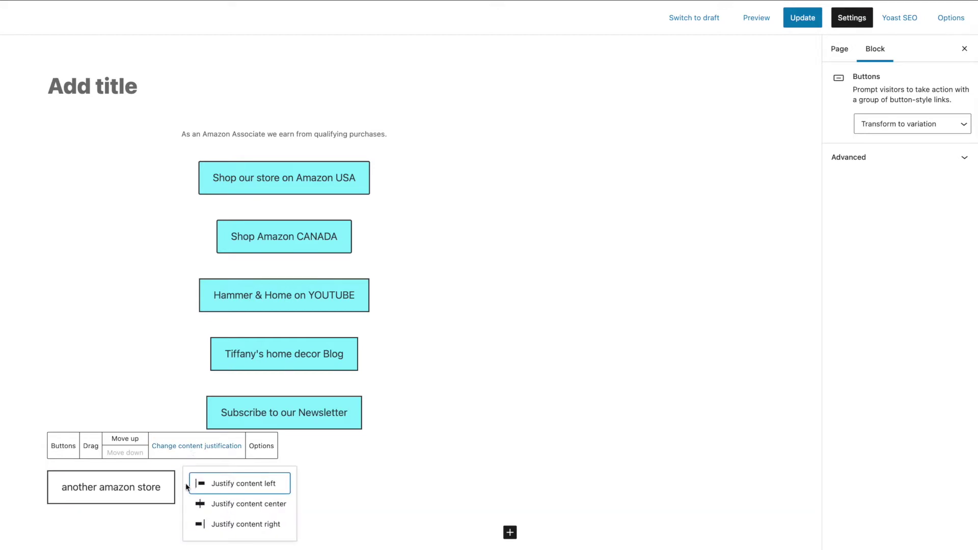
{"action": "left_click", "coordinate": [251, 510]}
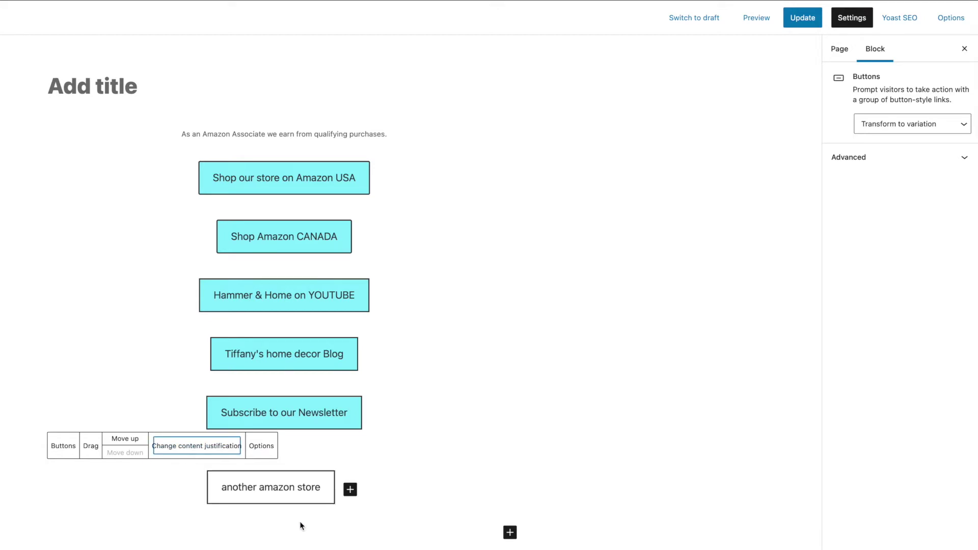
{"action": "left_click", "coordinate": [295, 535]}
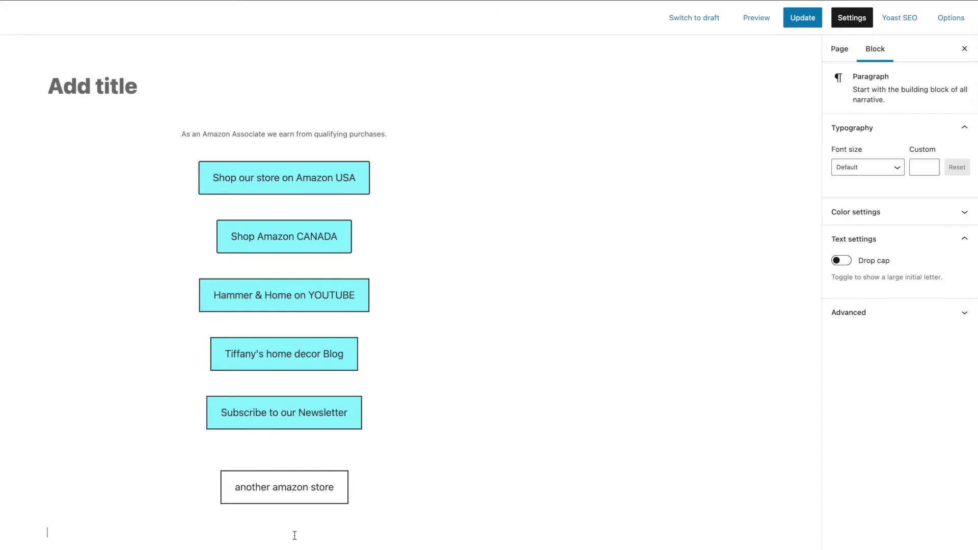
{"action": "left_click", "coordinate": [332, 493]}
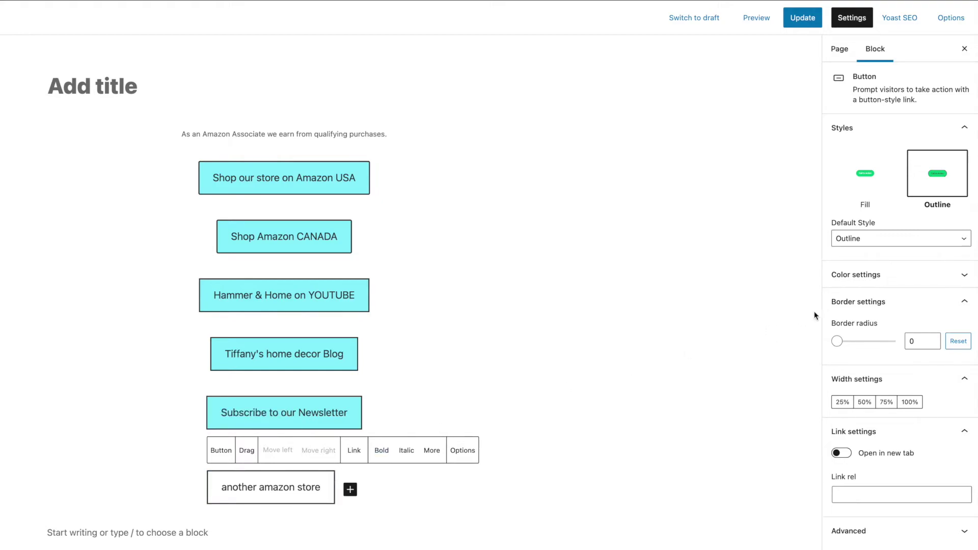
Copy the #8deffc custom background colour from the Subscribe to our Newsletter button.
{"action": "left_click", "coordinate": [895, 275]}
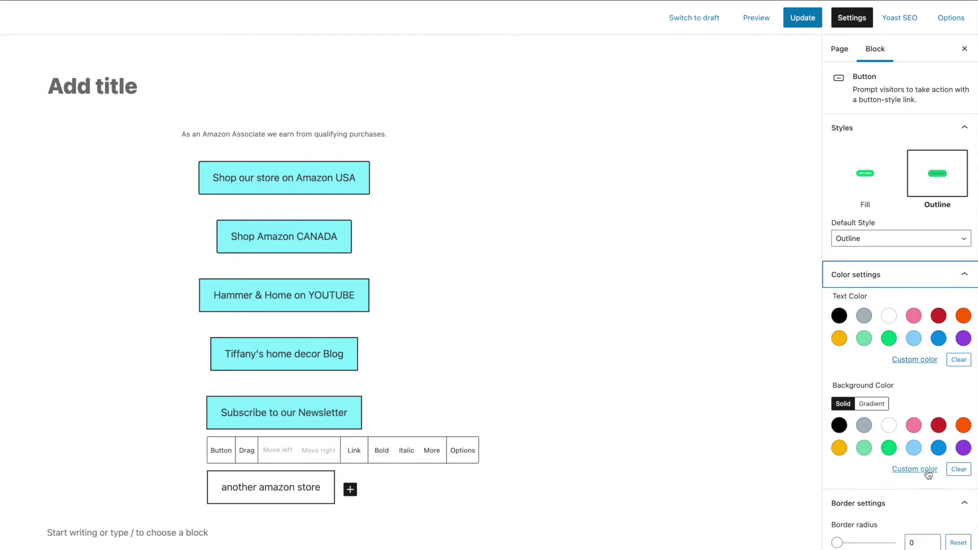
{"action": "left_click", "coordinate": [302, 413]}
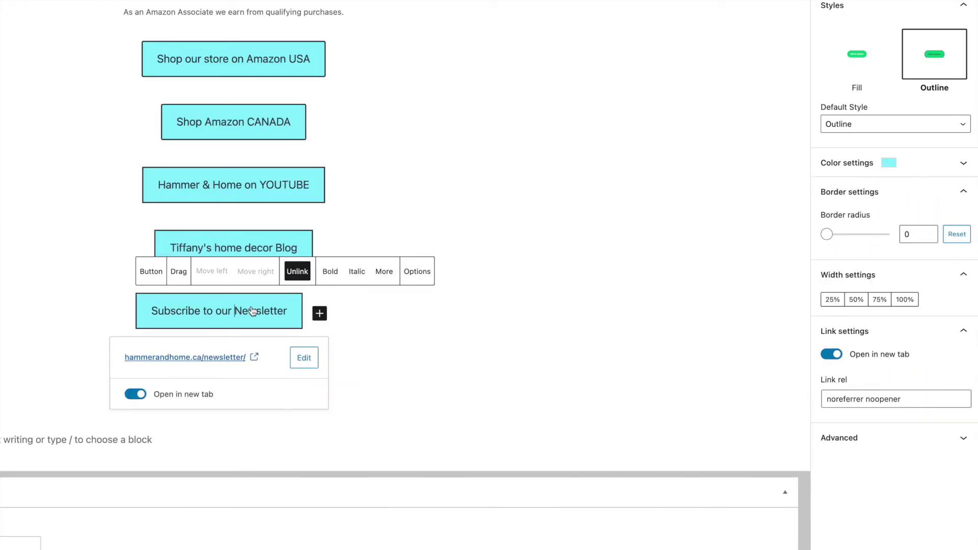
{"action": "left_click", "coordinate": [900, 171]}
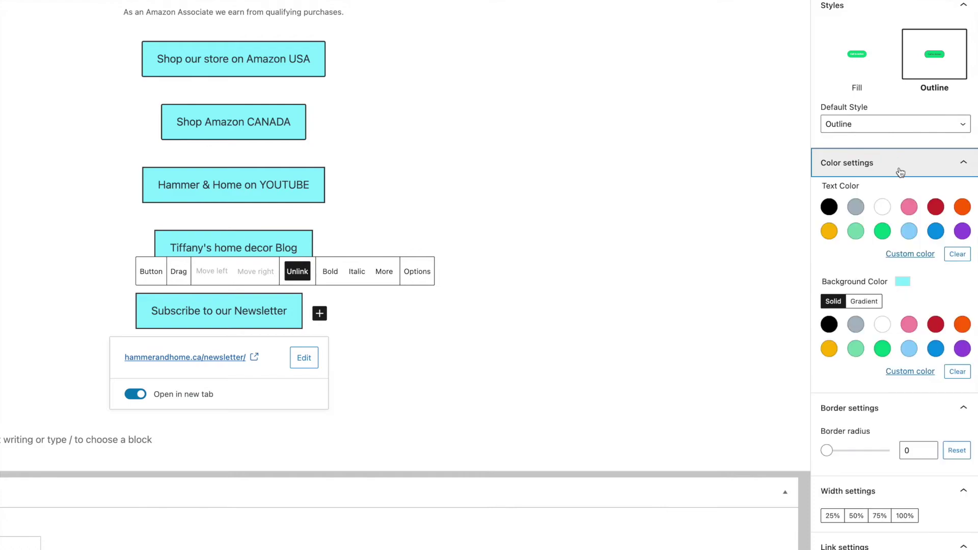
{"action": "left_click", "coordinate": [921, 375]}
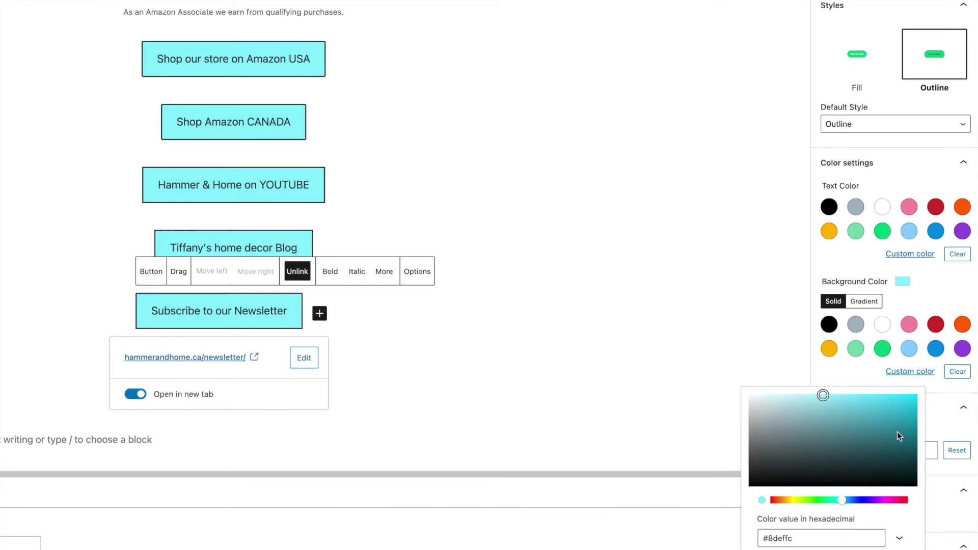
{"action": "left_click_drag", "start_coordinate": [807, 542], "coordinate": [748, 546]}
{"action": "key", "text": "ctrl+c"}
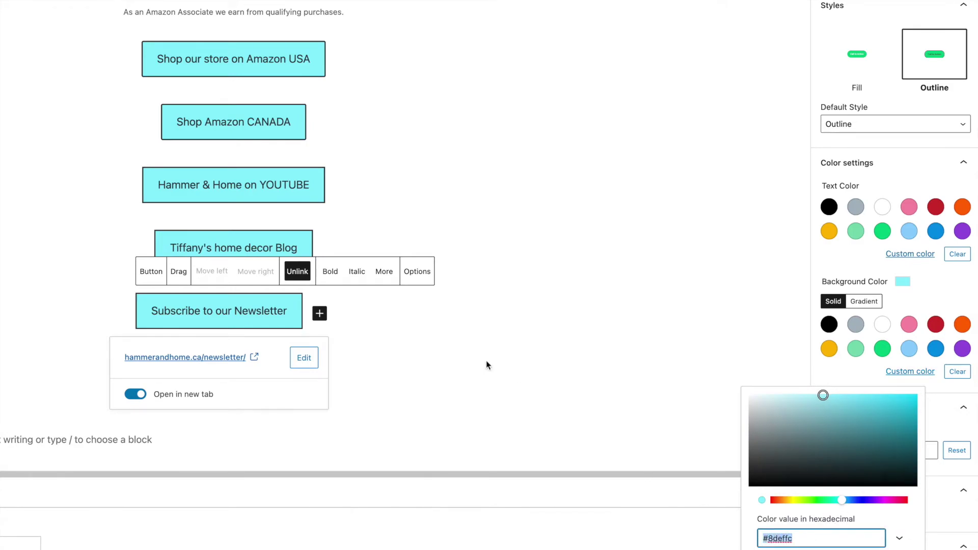
Paste #8deffc over #0071a1 in the new button's custom background colour field.
{"action": "left_click", "coordinate": [450, 317]}
{"action": "left_click", "coordinate": [450, 316]}
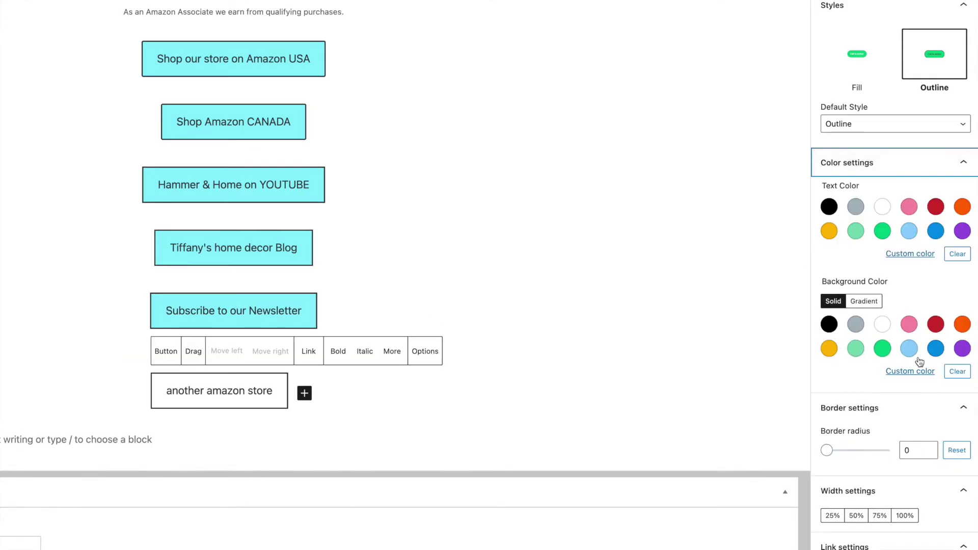
{"action": "left_click", "coordinate": [930, 375]}
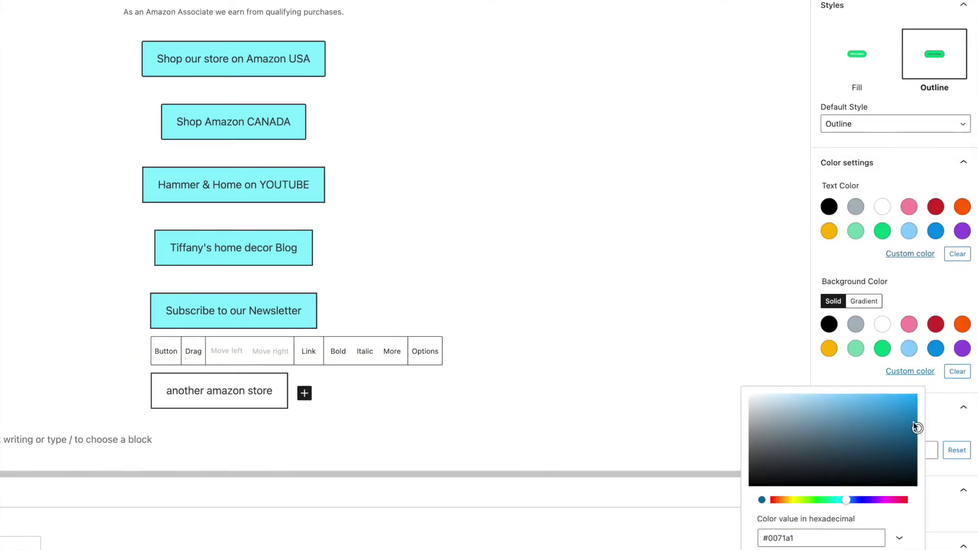
{"action": "left_click_drag", "start_coordinate": [809, 538], "coordinate": [758, 538]}
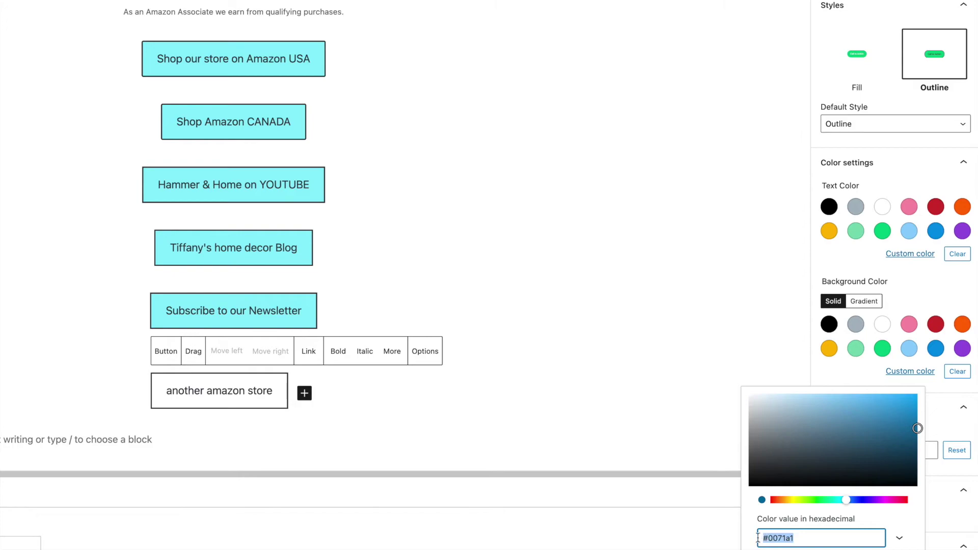
{"action": "key", "text": "ctrl+v"}
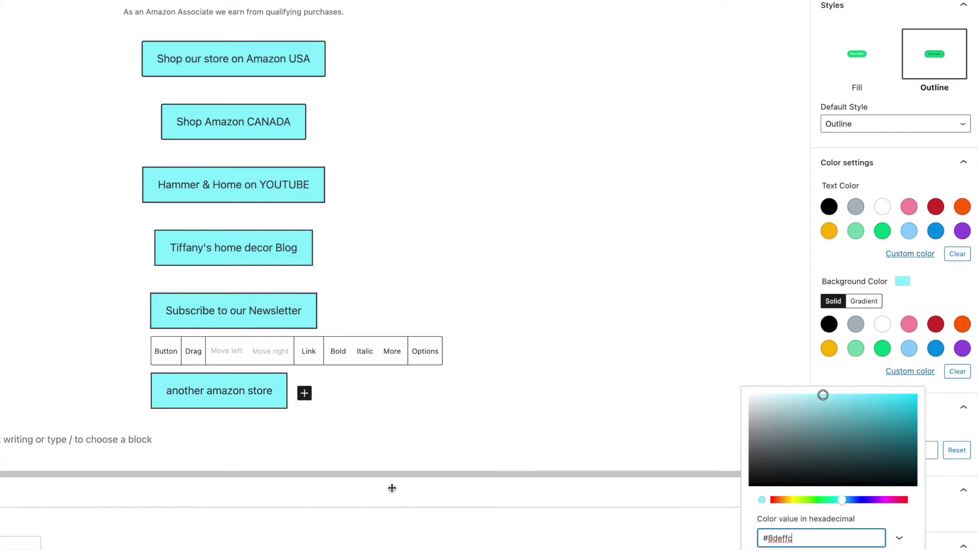
{"action": "left_click", "coordinate": [308, 436]}
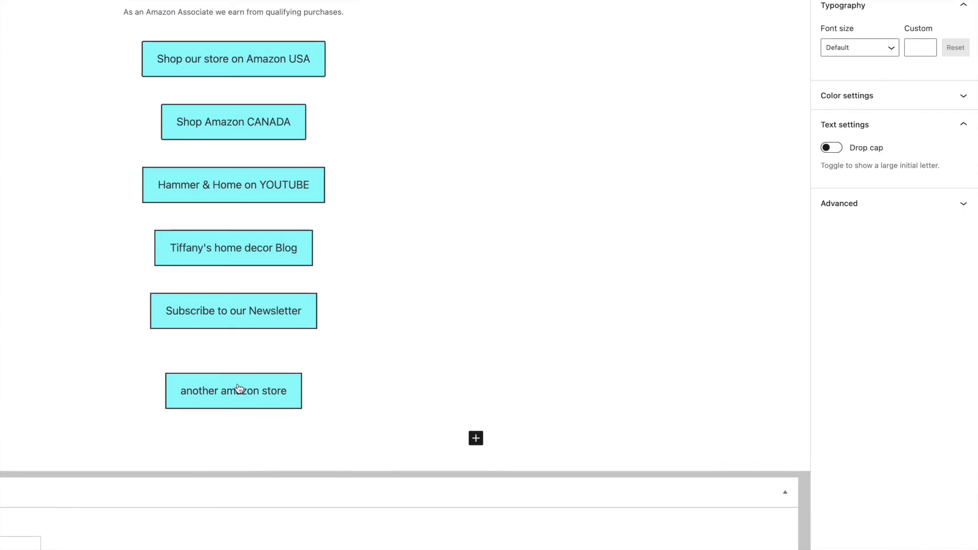
Compare the new button with the Subscribe button, then save the page with Update.
{"action": "left_click", "coordinate": [266, 317]}
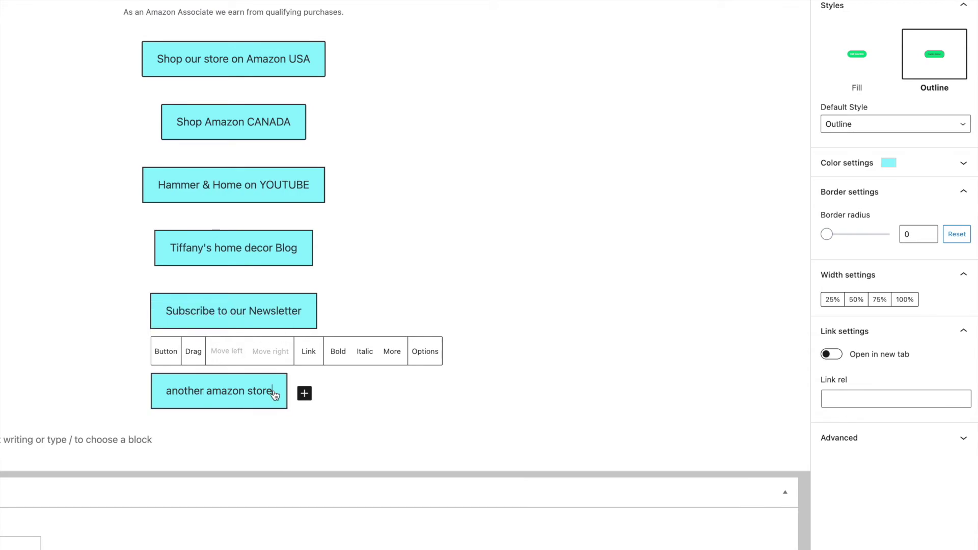
{"action": "left_click", "coordinate": [272, 443]}
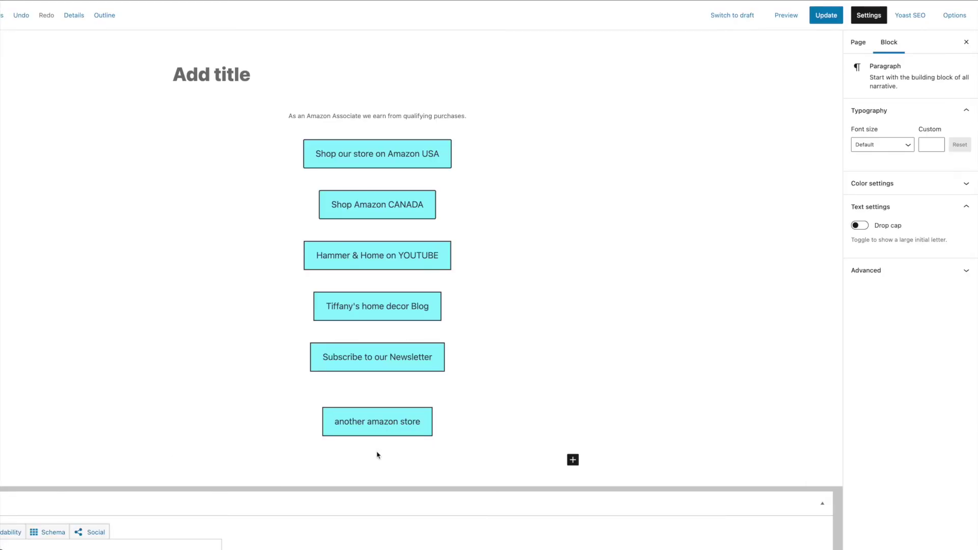
{"action": "left_click", "coordinate": [835, 18]}
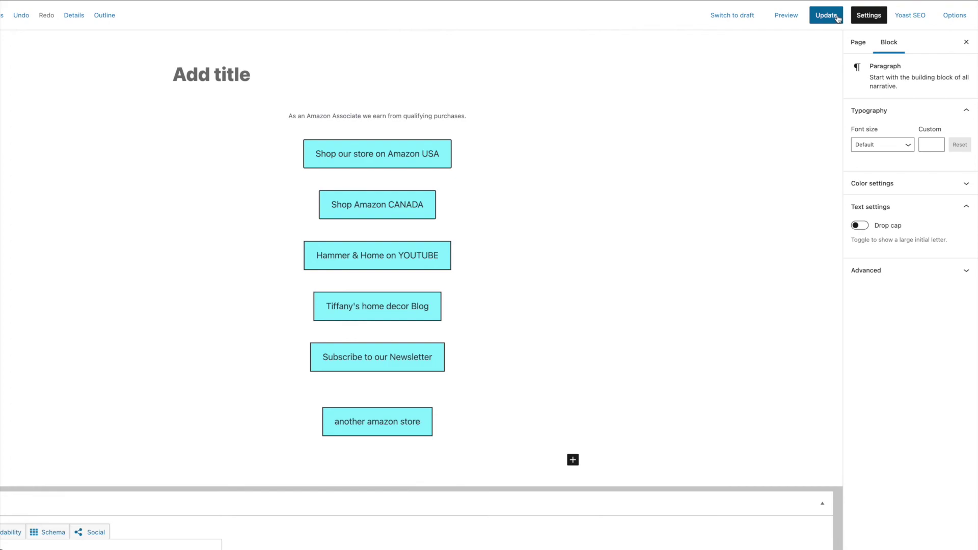